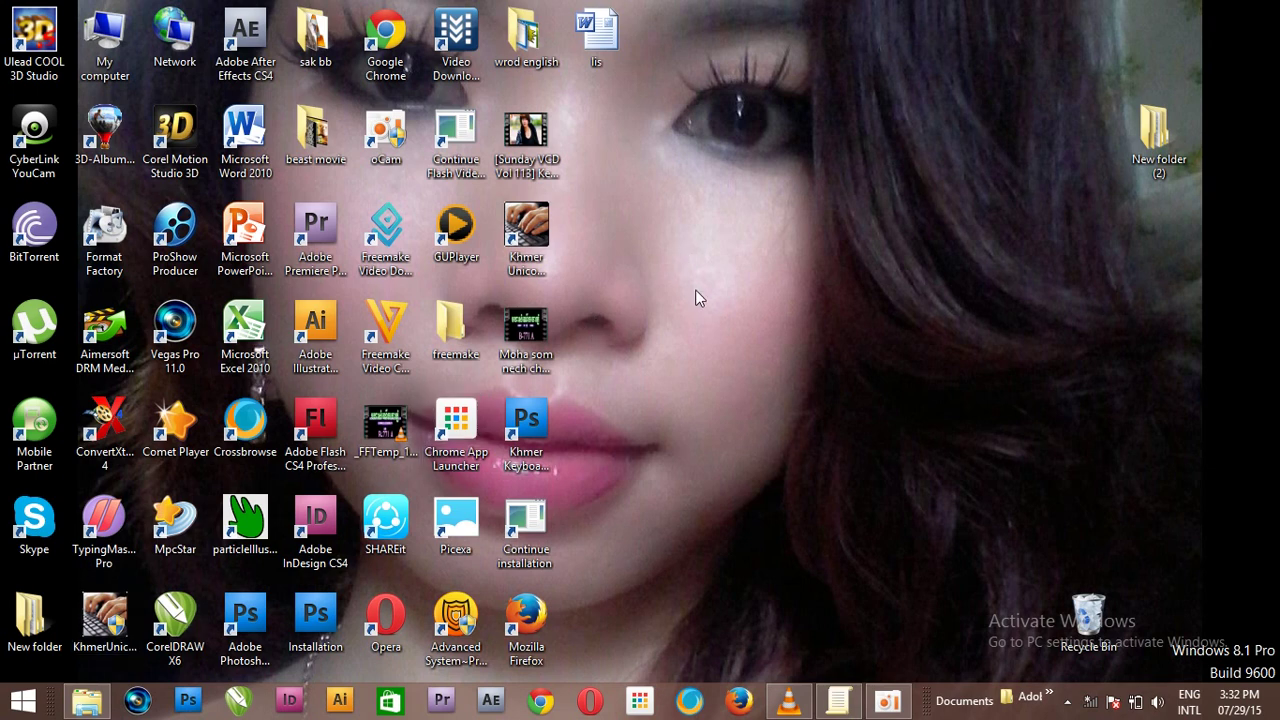
Launch the Local Group Policy Editor by running gpedit.msc
{"action": "right_click", "coordinate": [18, 706]}
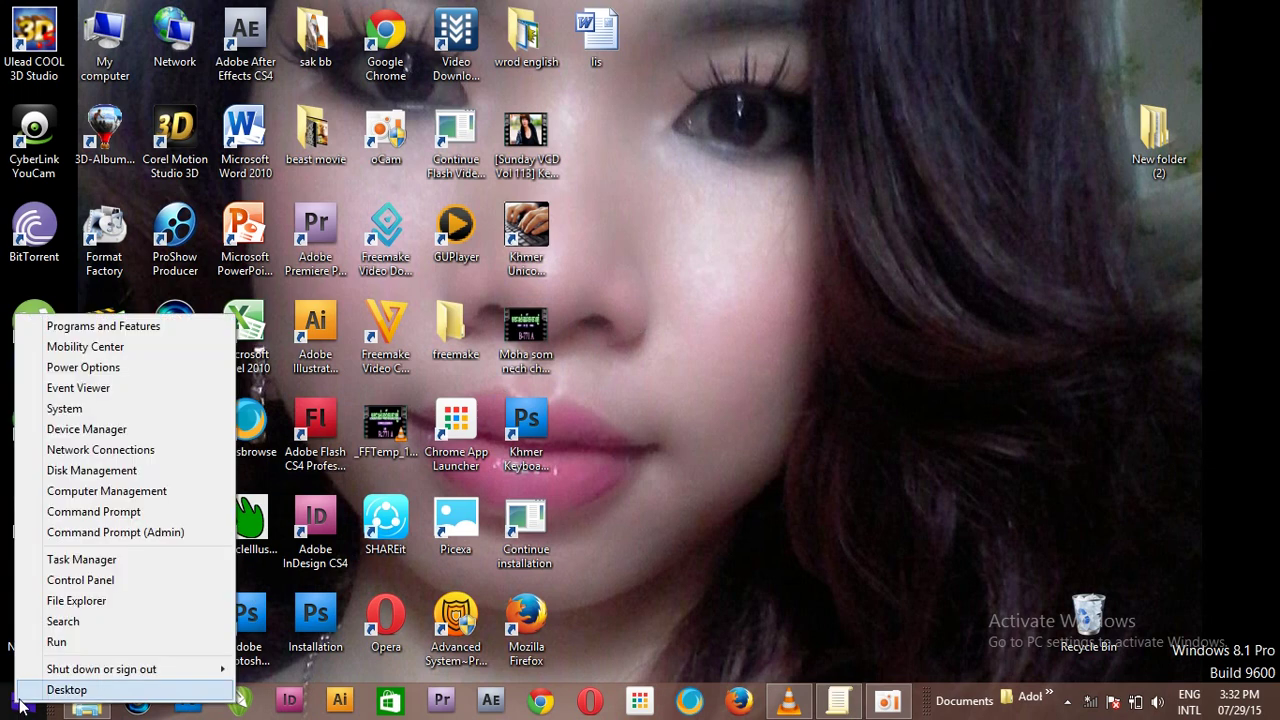
{"action": "left_click", "coordinate": [57, 642]}
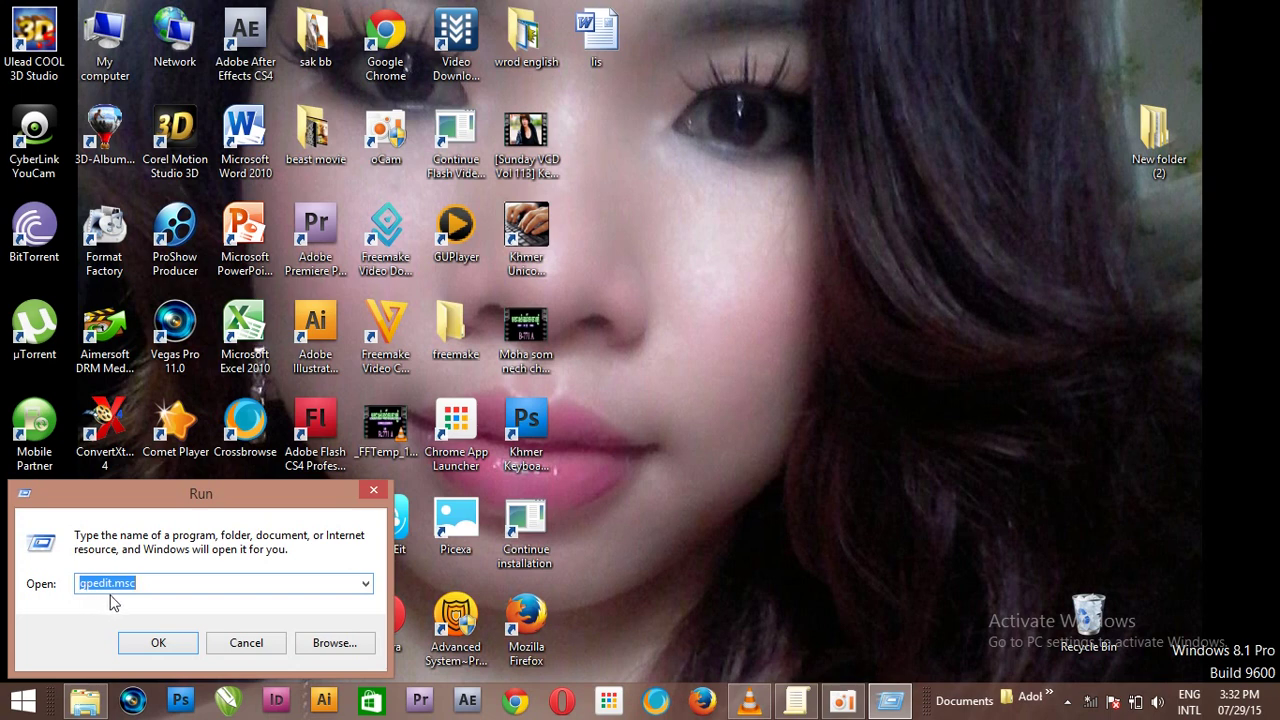
{"action": "left_click", "coordinate": [158, 643]}
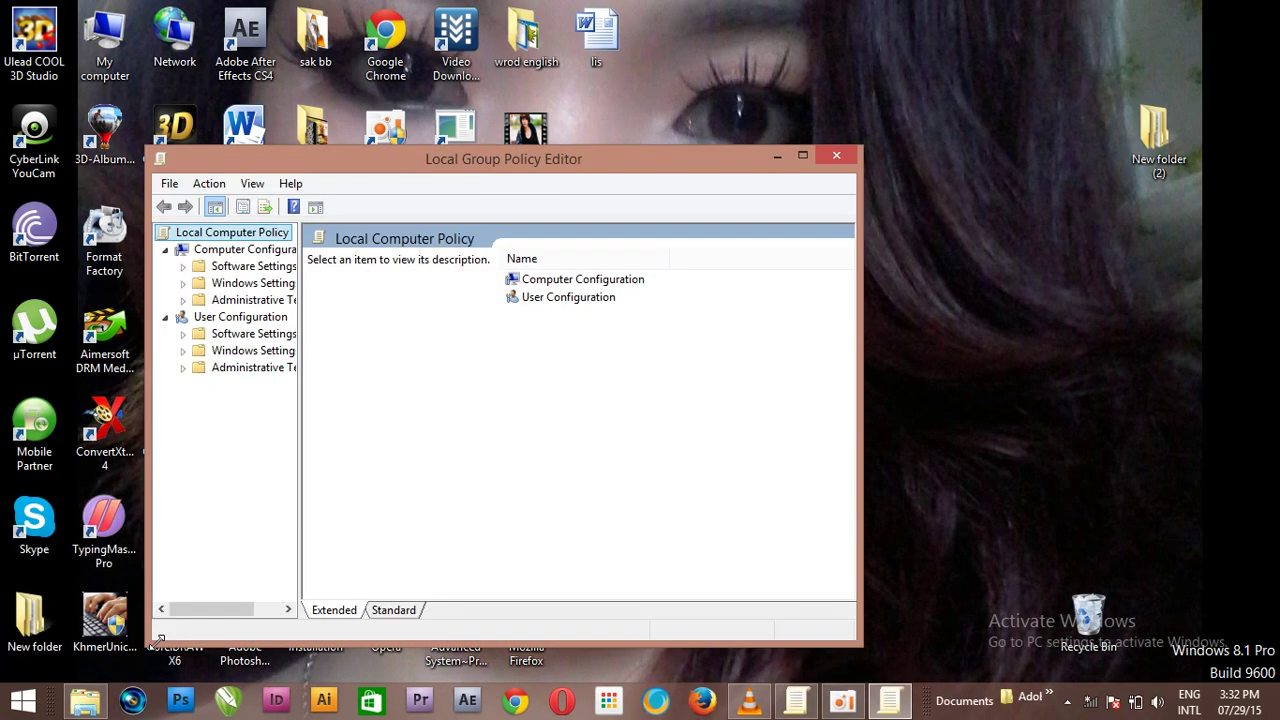
Open AutoPlay Policies under Computer Configuration, Administrative Templates, Windows Components, and widen the window to show the State and Comment columns
{"action": "double_click", "coordinate": [543, 283]}
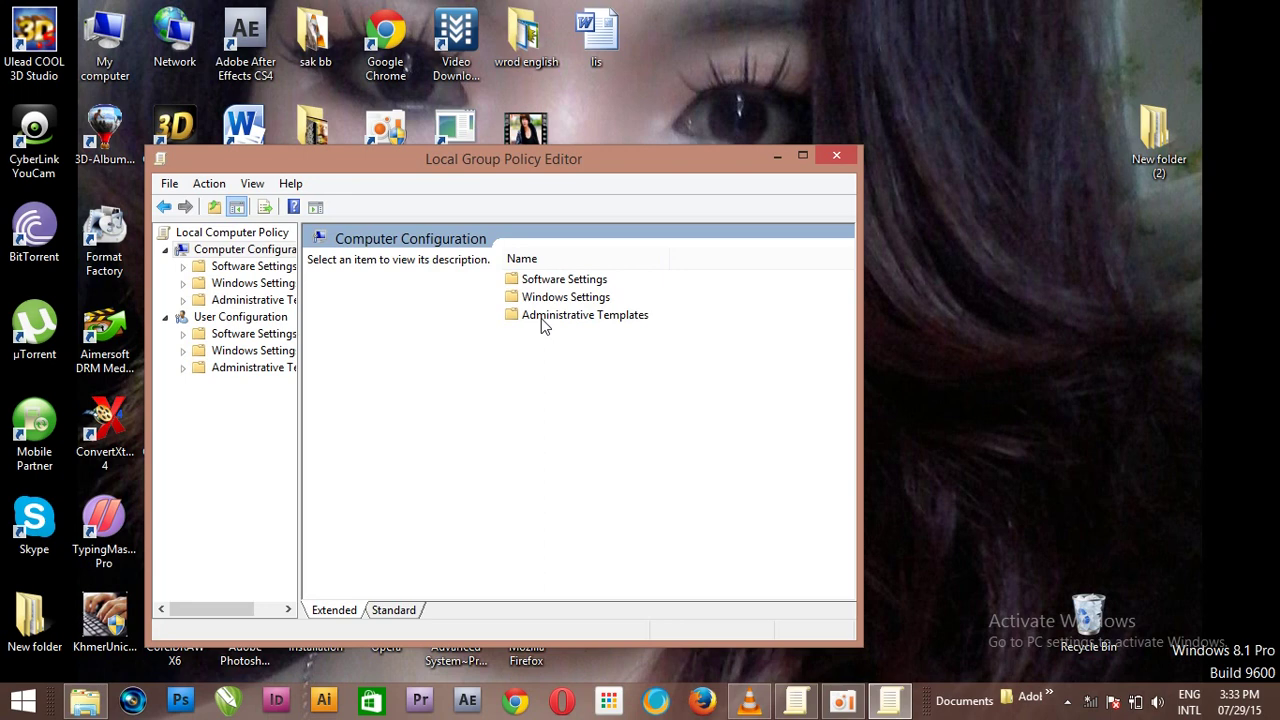
{"action": "double_click", "coordinate": [538, 316]}
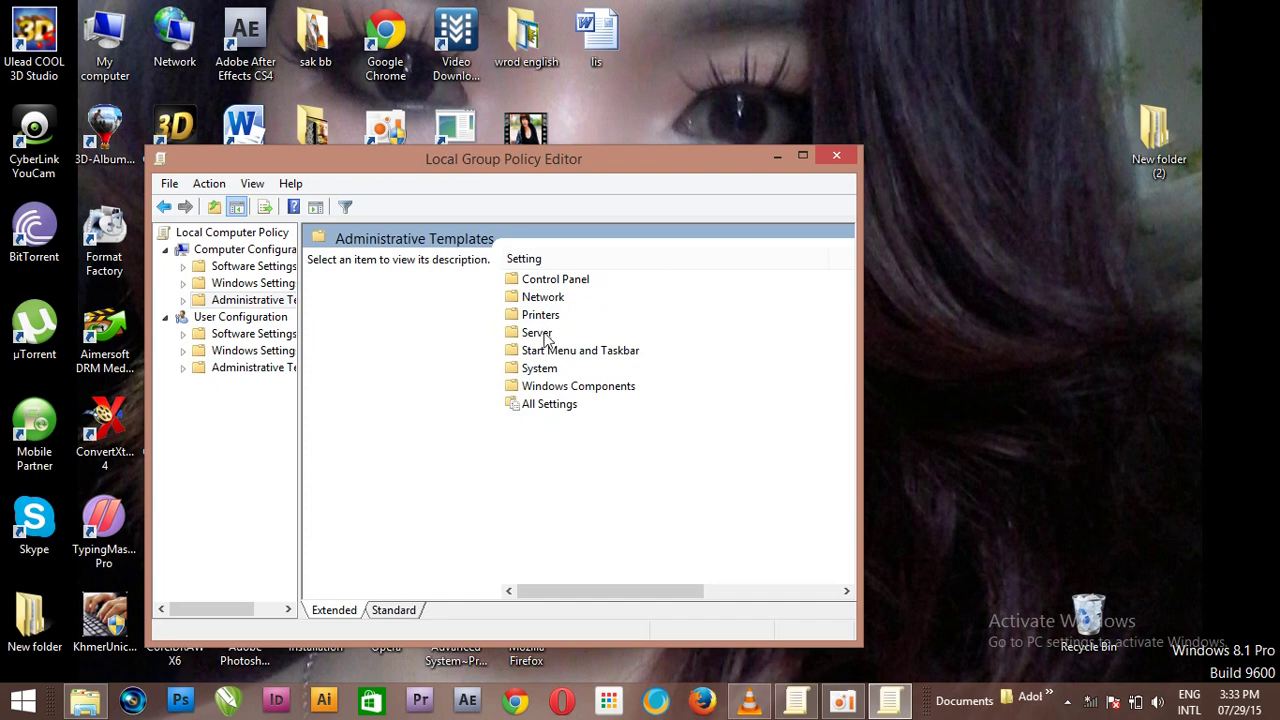
{"action": "double_click", "coordinate": [556, 387]}
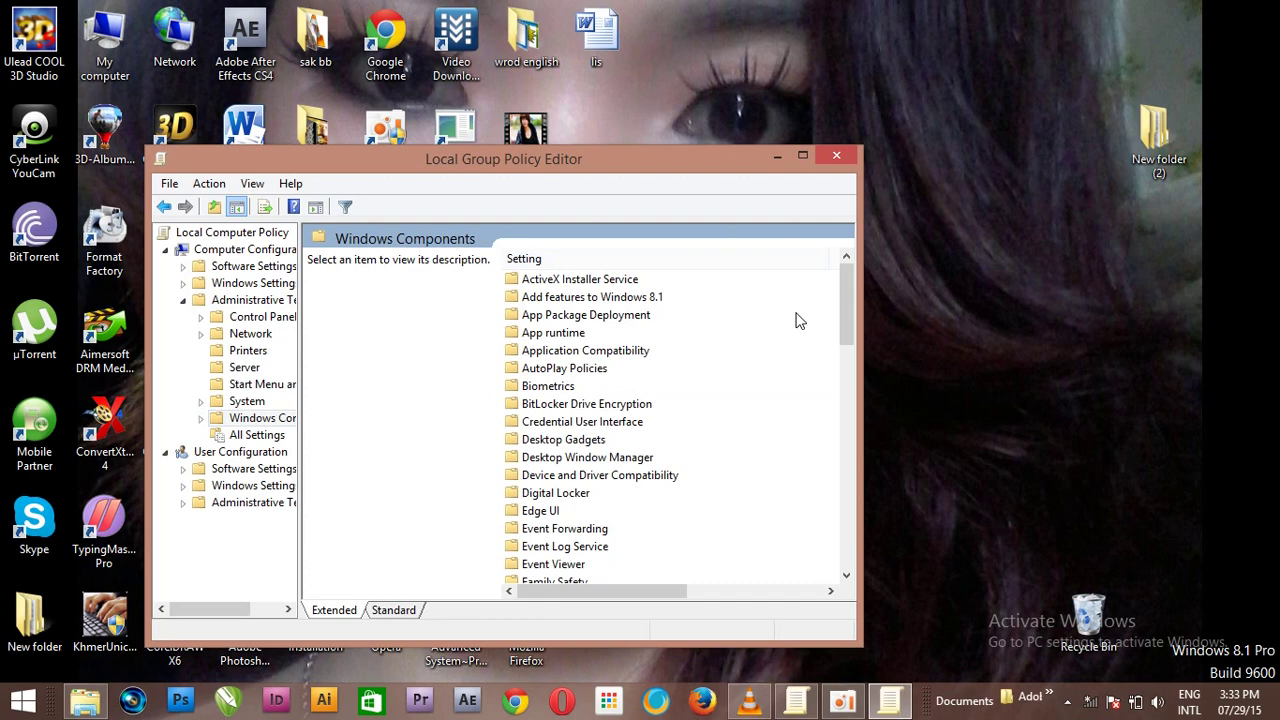
{"action": "double_click", "coordinate": [536, 369]}
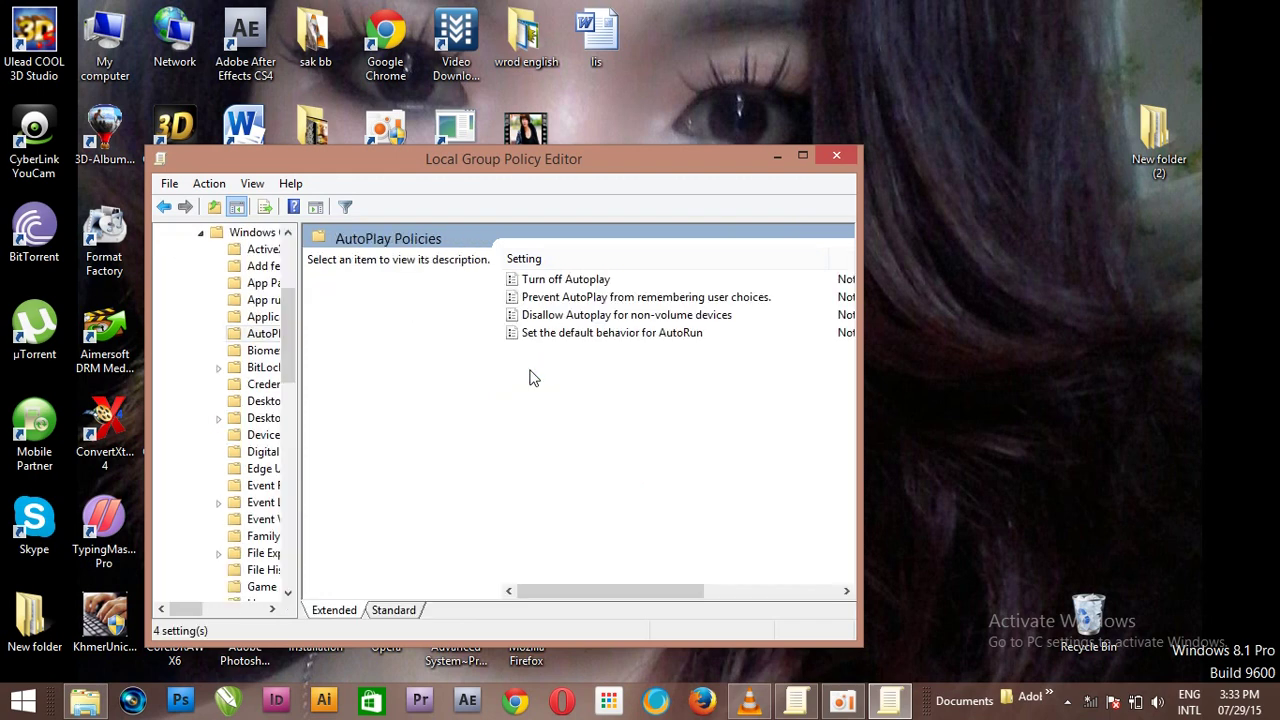
{"action": "left_click_drag", "start_coordinate": [857, 398], "coordinate": [1048, 377]}
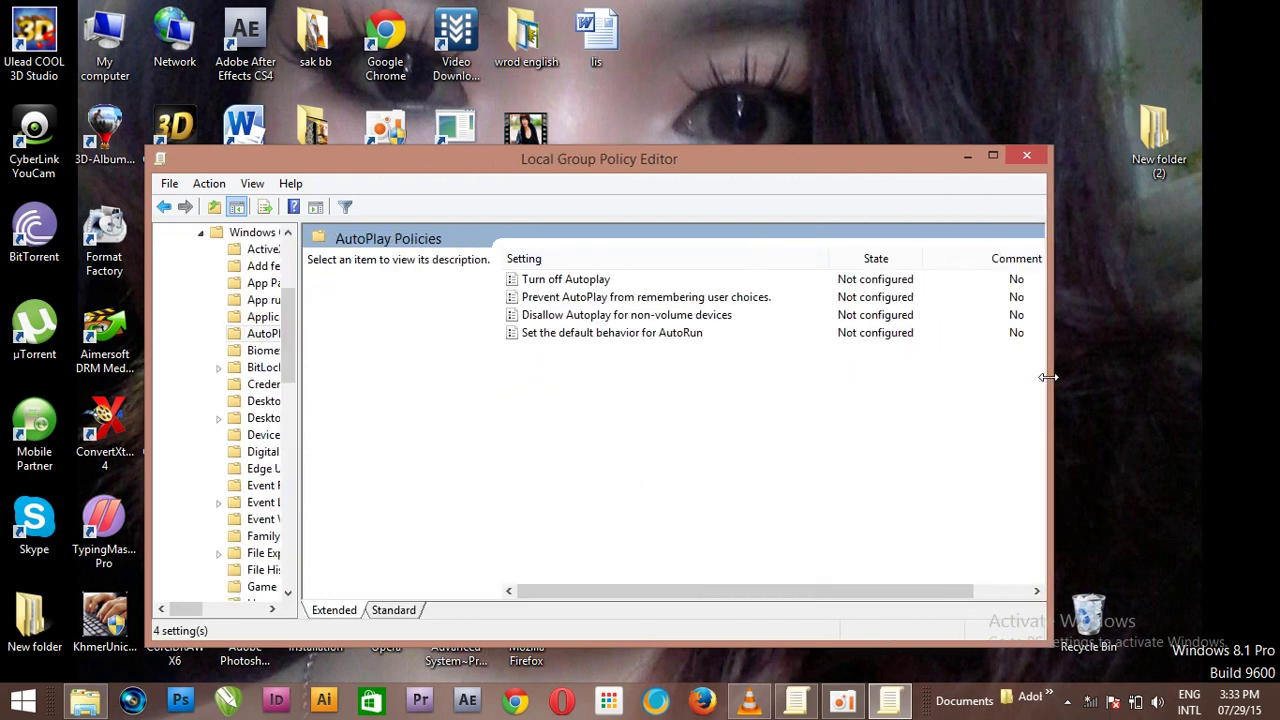
{"action": "right_click", "coordinate": [530, 285]}
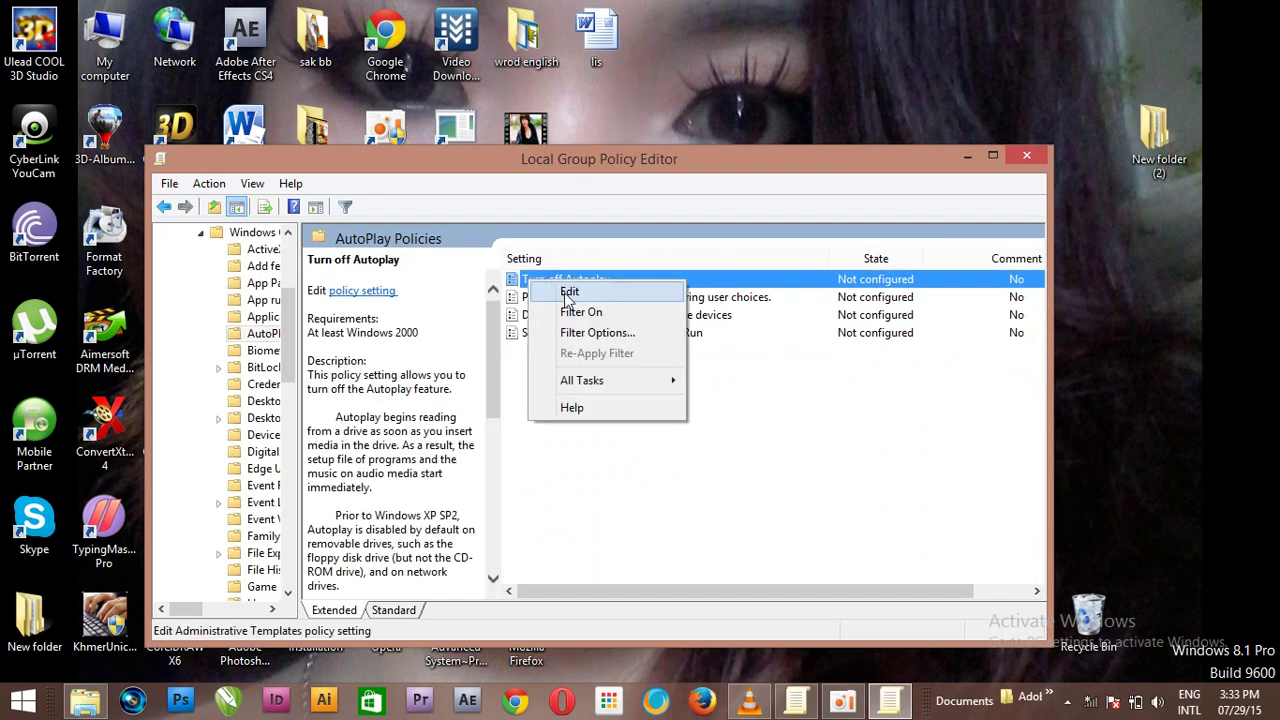
{"action": "left_click", "coordinate": [568, 293]}
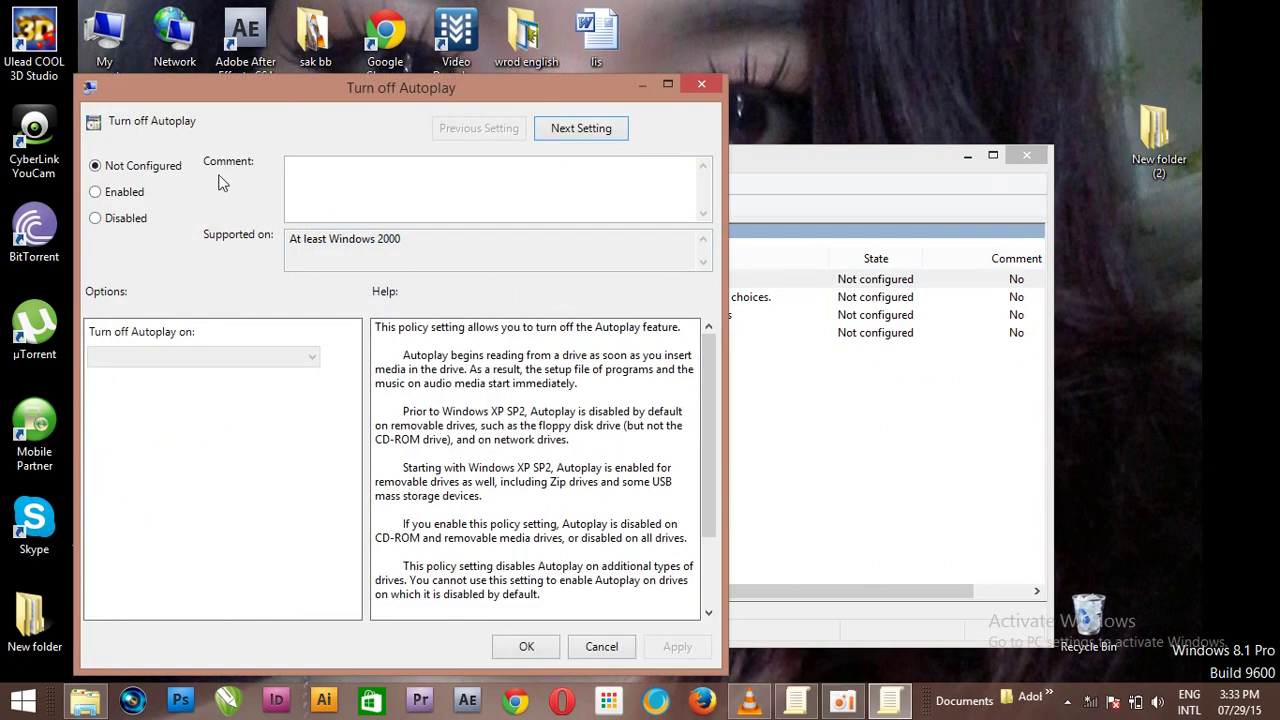
{"action": "left_click", "coordinate": [703, 83]}
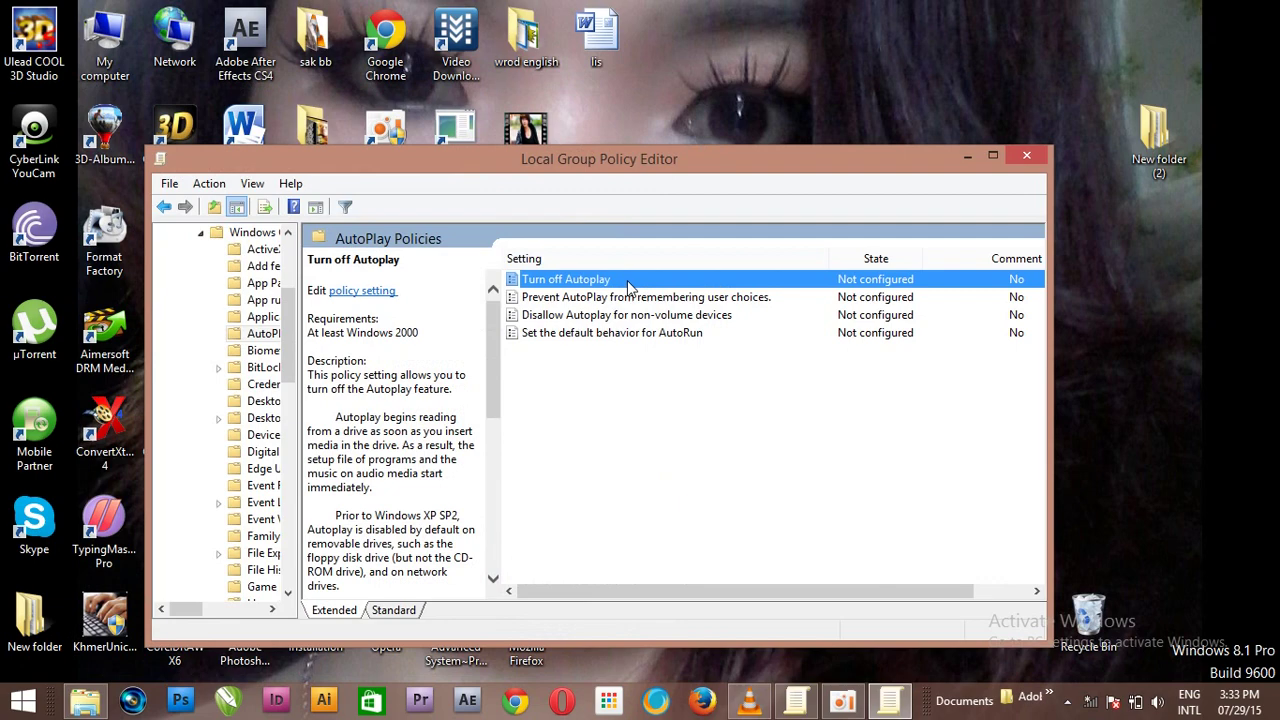
{"action": "double_click", "coordinate": [628, 284]}
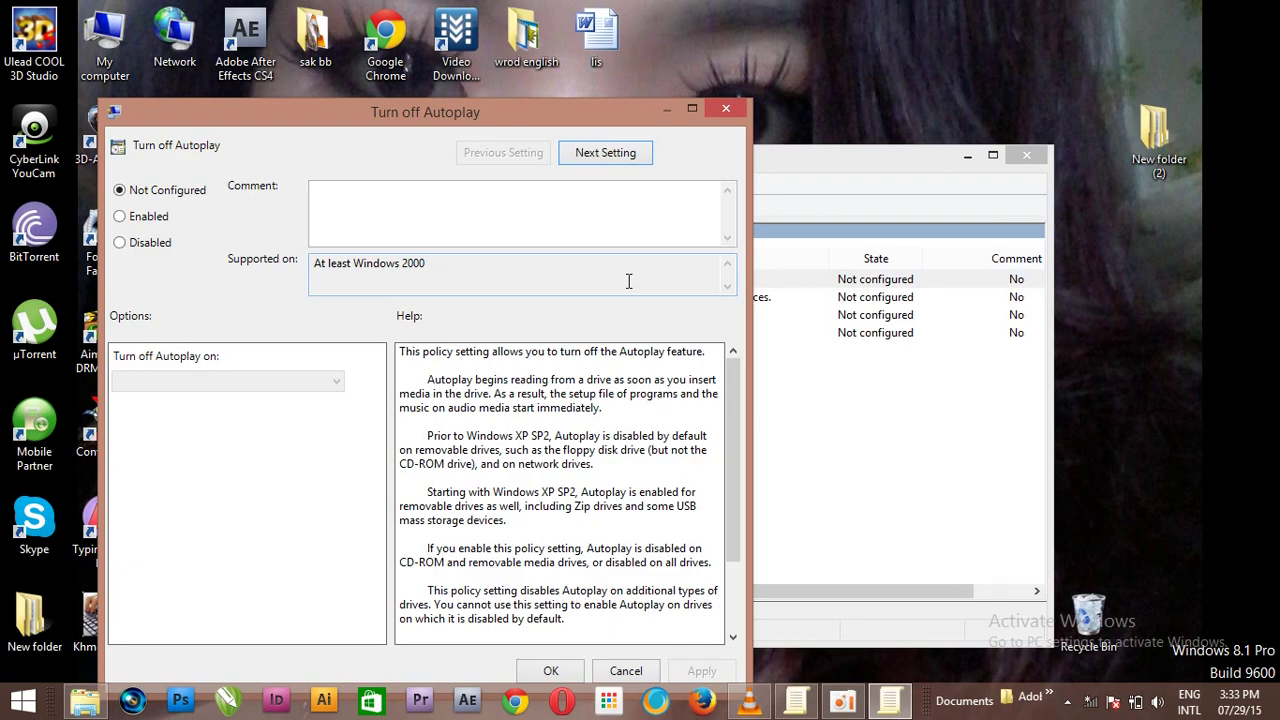
{"action": "left_click", "coordinate": [727, 109]}
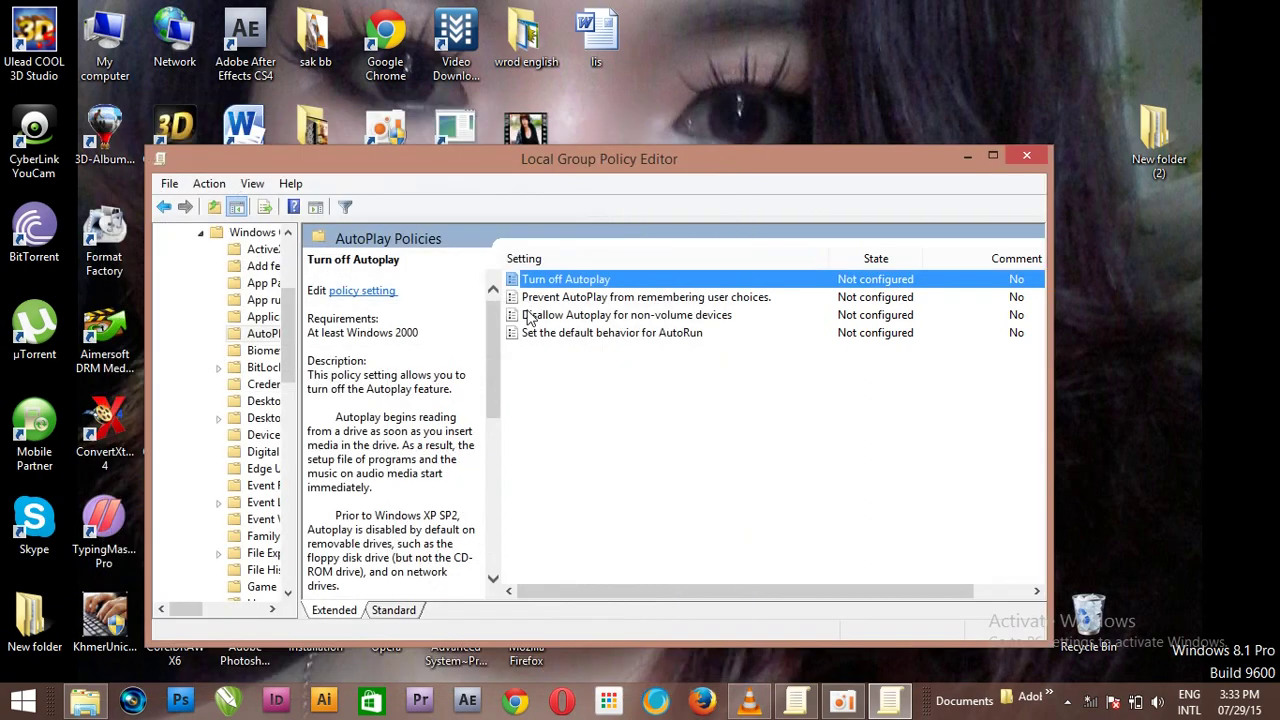
{"action": "right_click", "coordinate": [570, 281]}
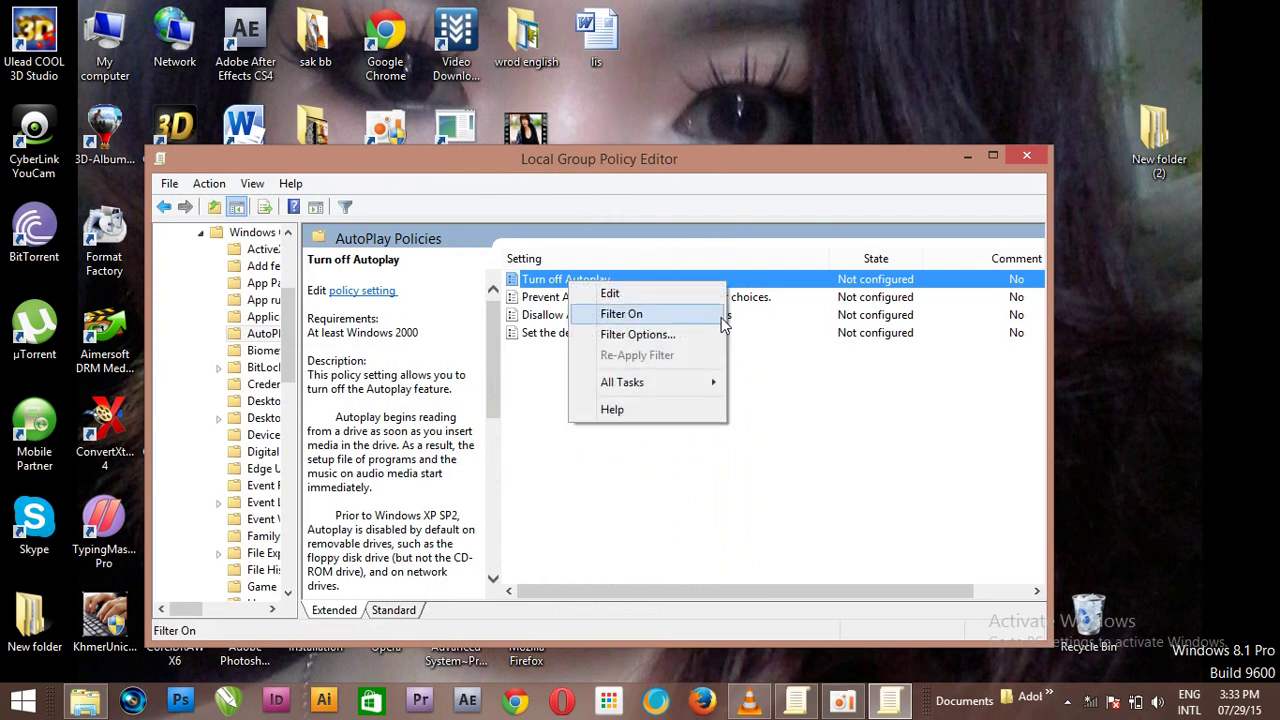
{"action": "left_click", "coordinate": [695, 300]}
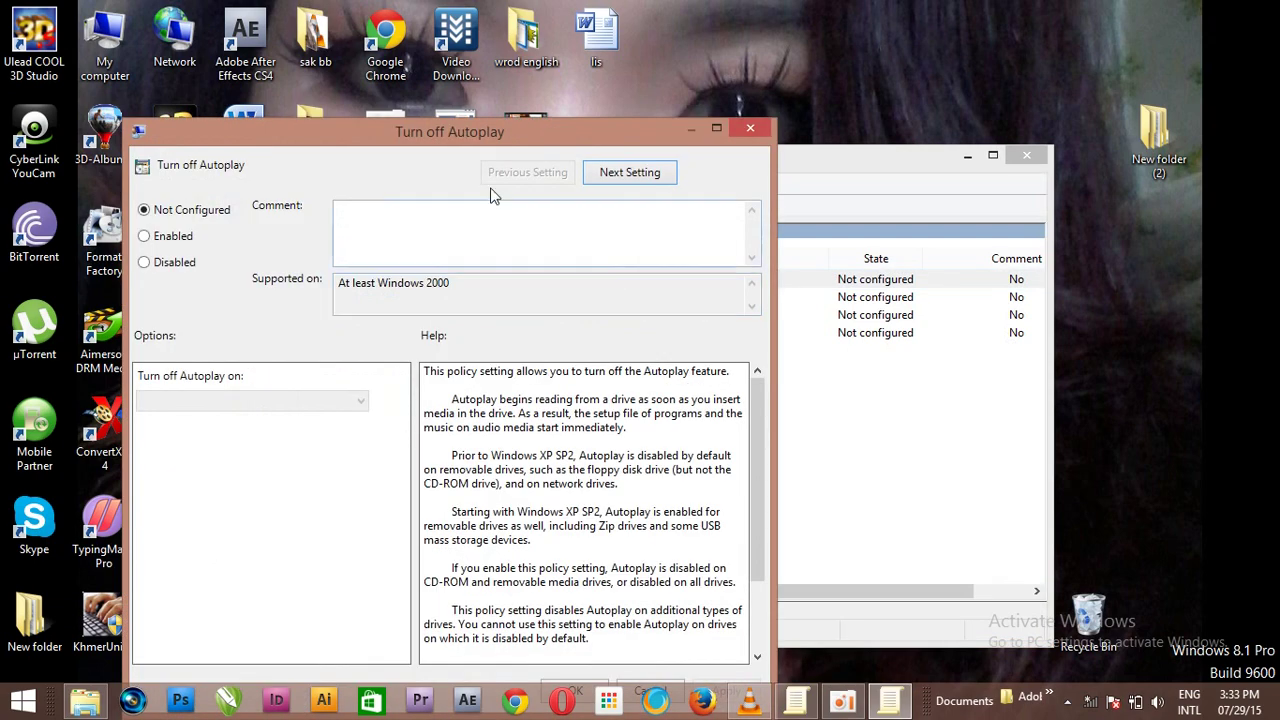
{"action": "left_click", "coordinate": [751, 130]}
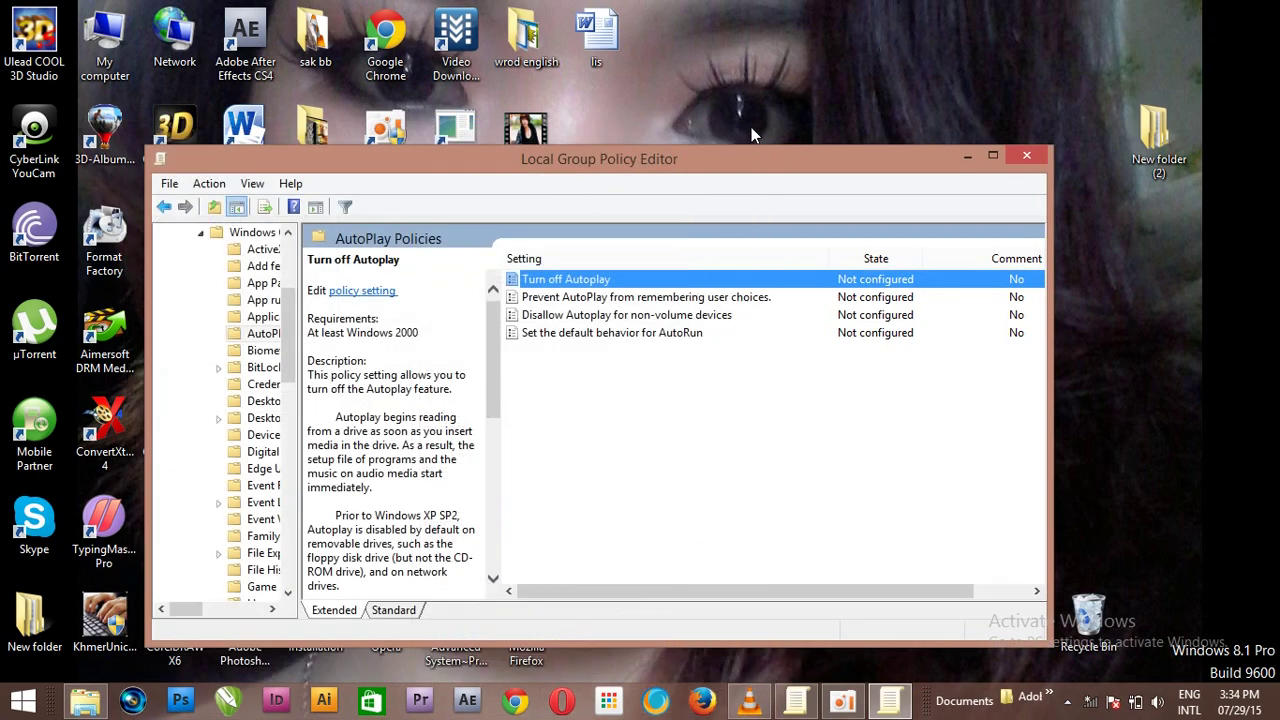
{"action": "left_click_drag", "start_coordinate": [1050, 340], "coordinate": [1170, 326]}
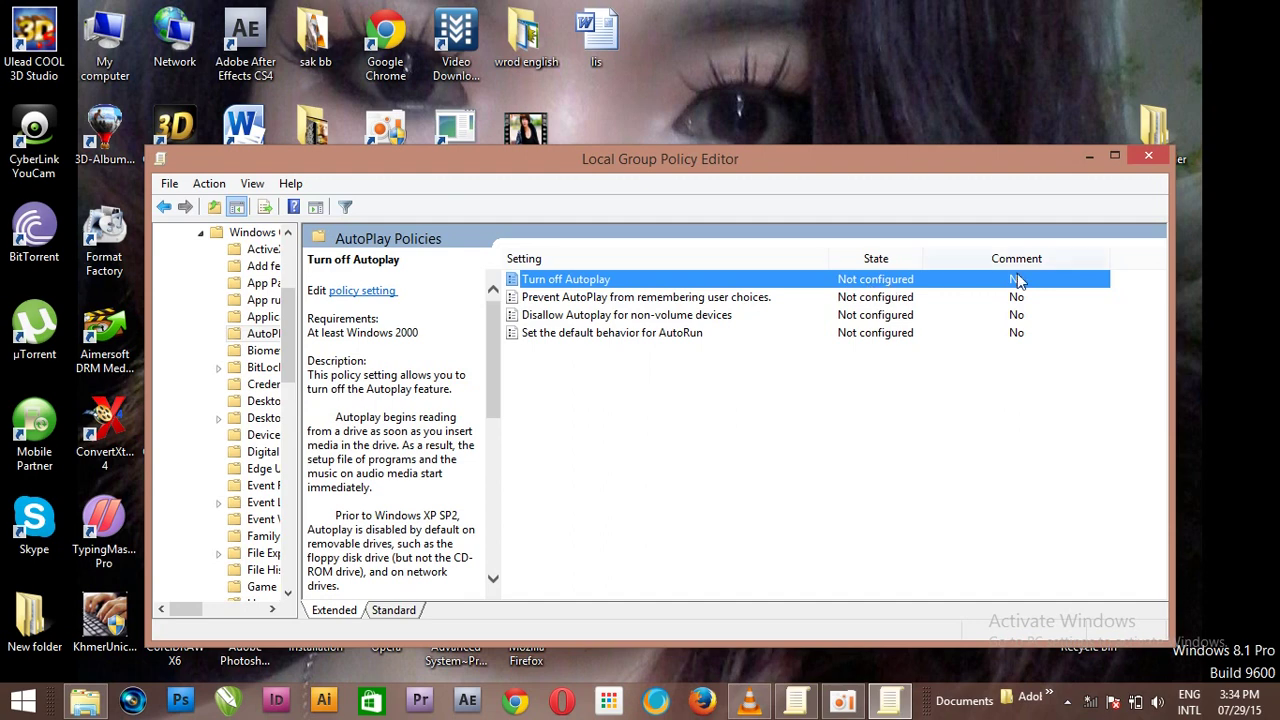
{"action": "left_click_drag", "start_coordinate": [1171, 316], "coordinate": [1100, 316]}
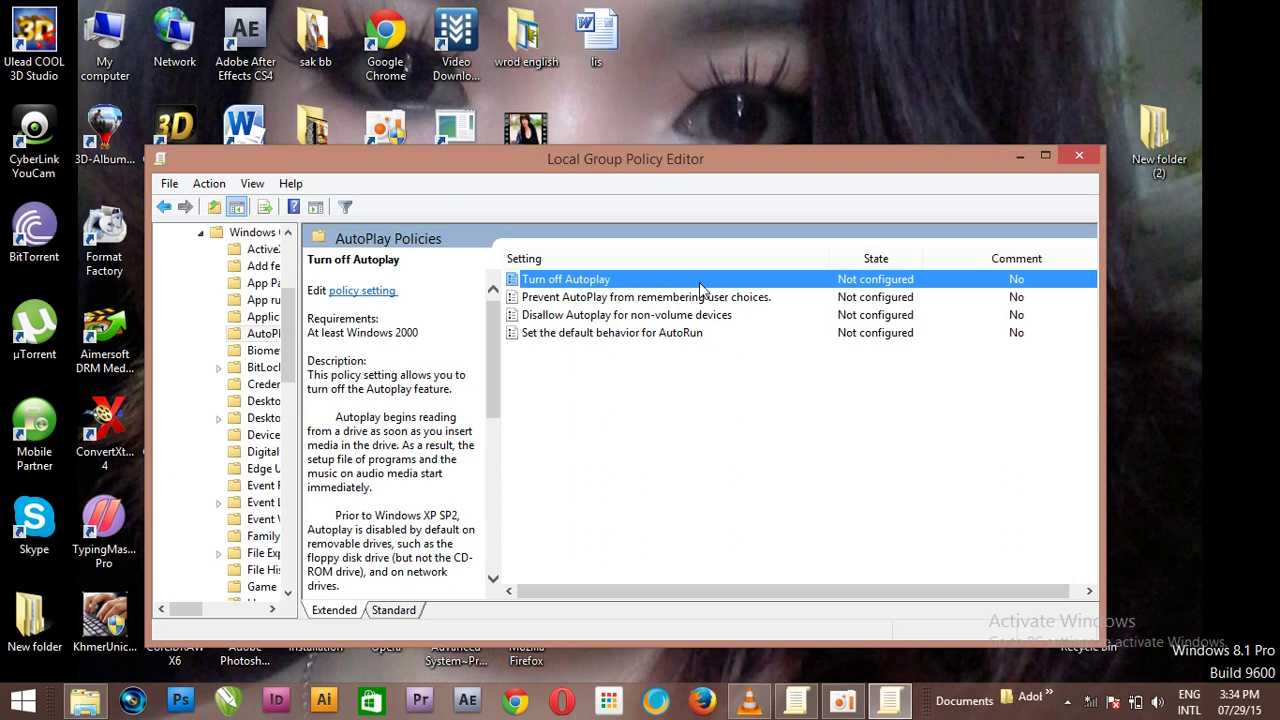
Edit the Turn off Autoplay policy, setting it to Enabled for All drives, and apply the change
{"action": "right_click", "coordinate": [578, 278]}
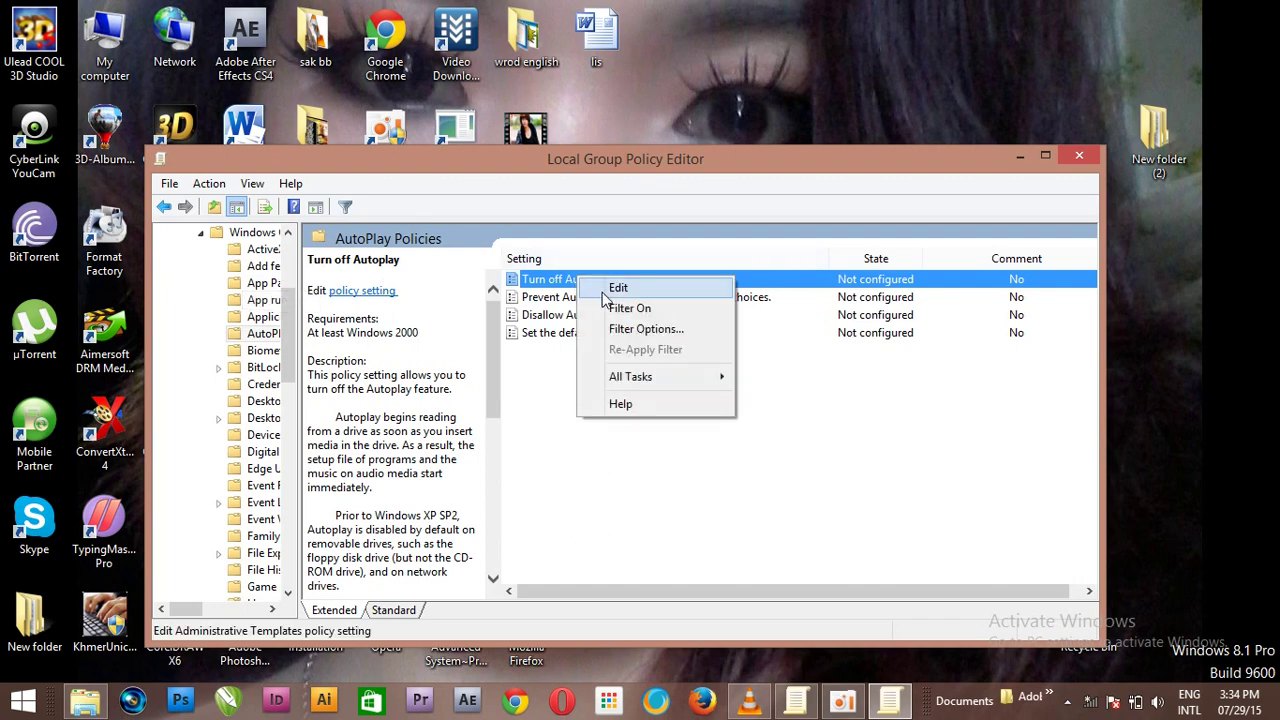
{"action": "left_click", "coordinate": [612, 288]}
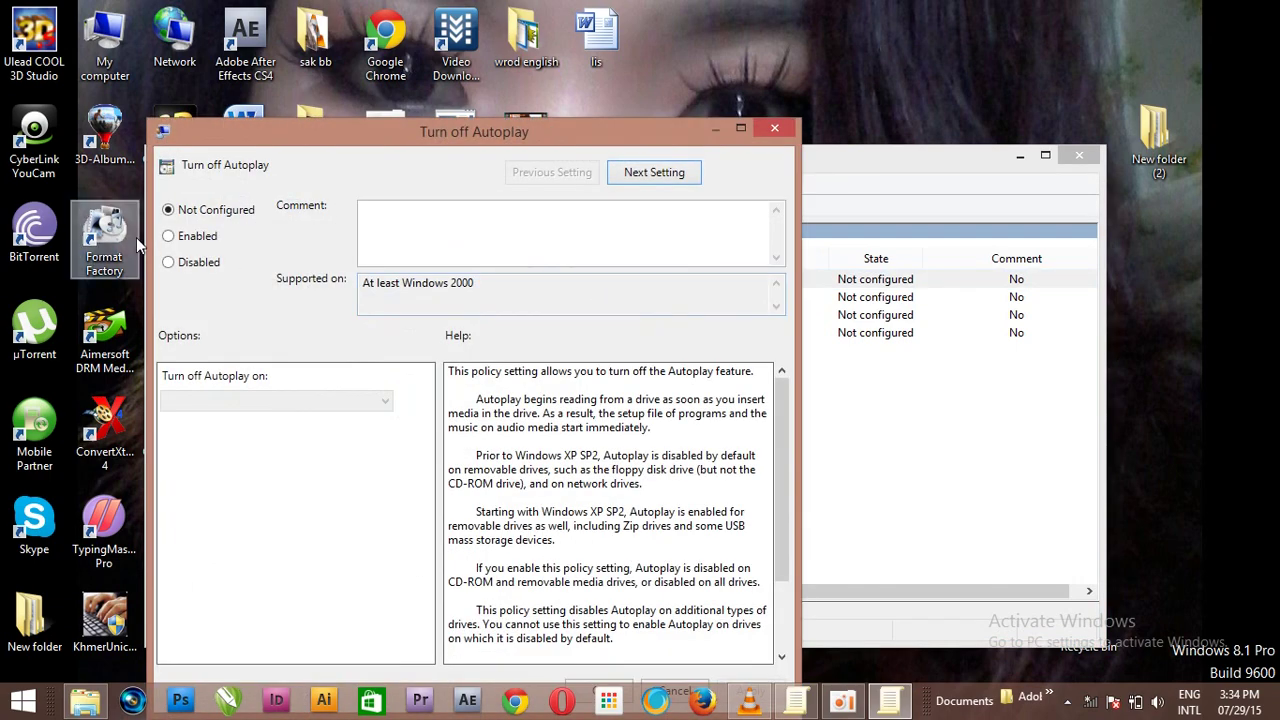
{"action": "left_click", "coordinate": [169, 239]}
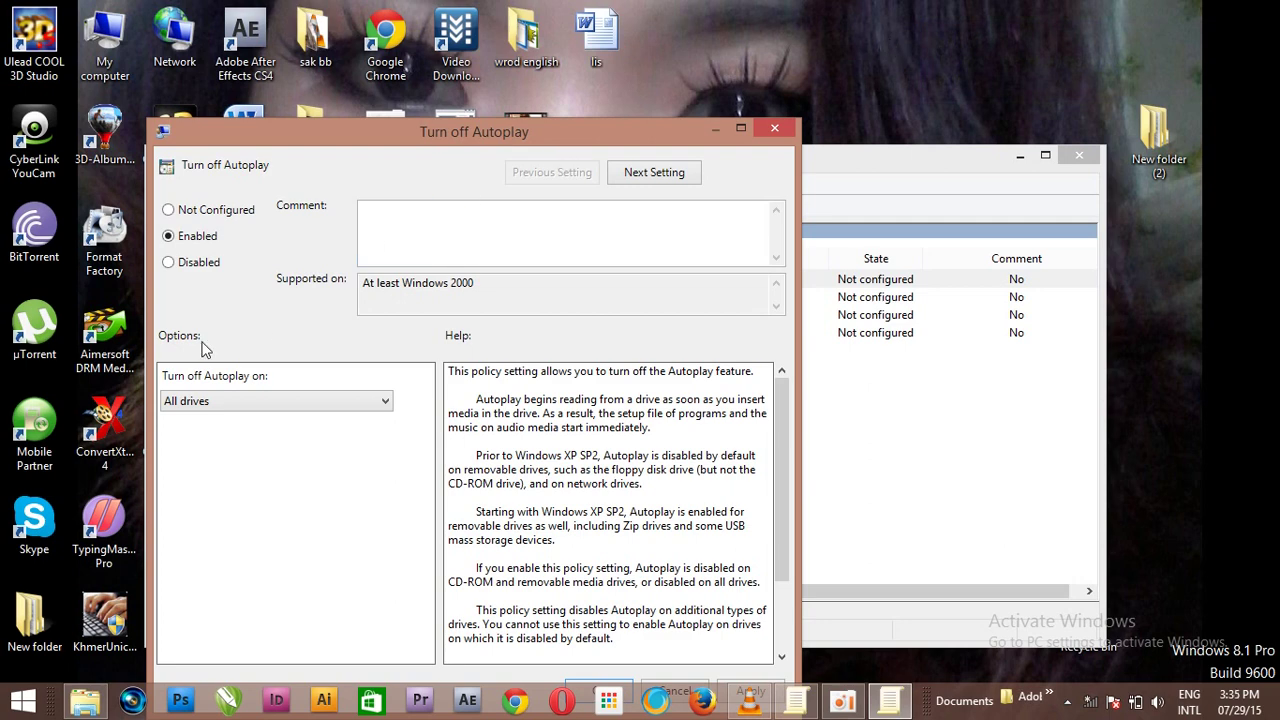
{"action": "left_click", "coordinate": [171, 214]}
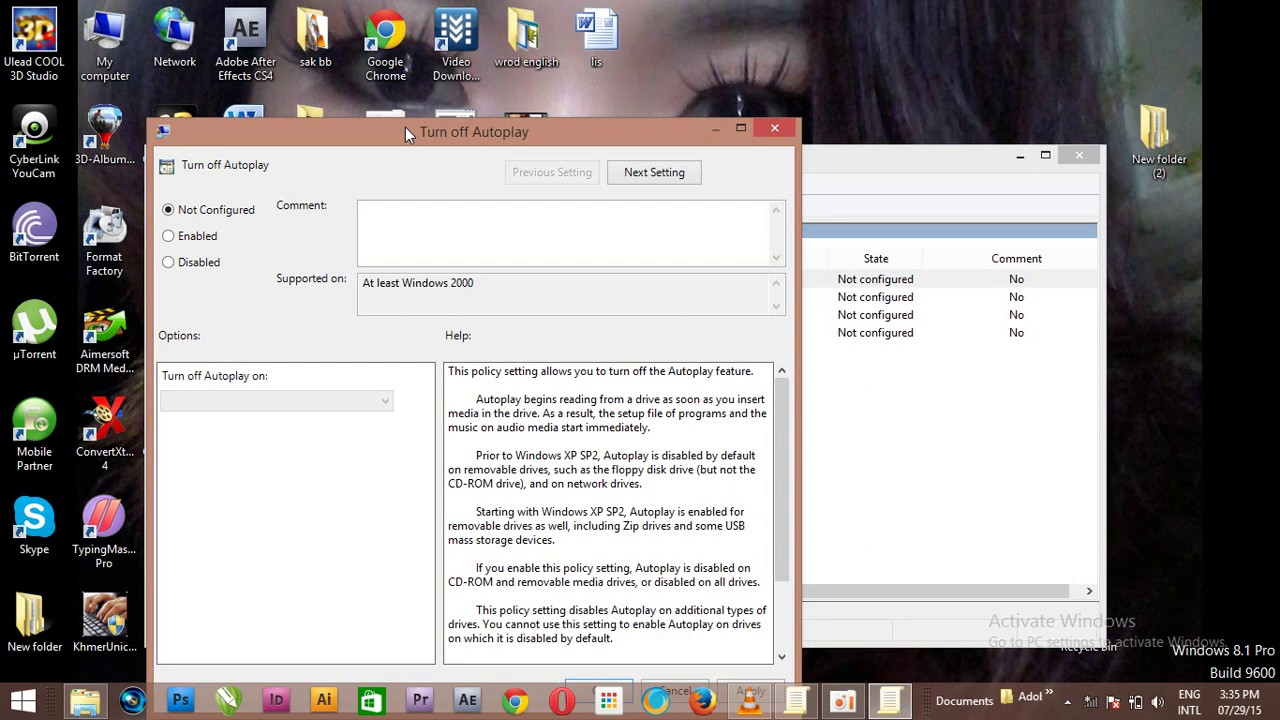
{"action": "left_click_drag", "start_coordinate": [405, 127], "coordinate": [385, 84]}
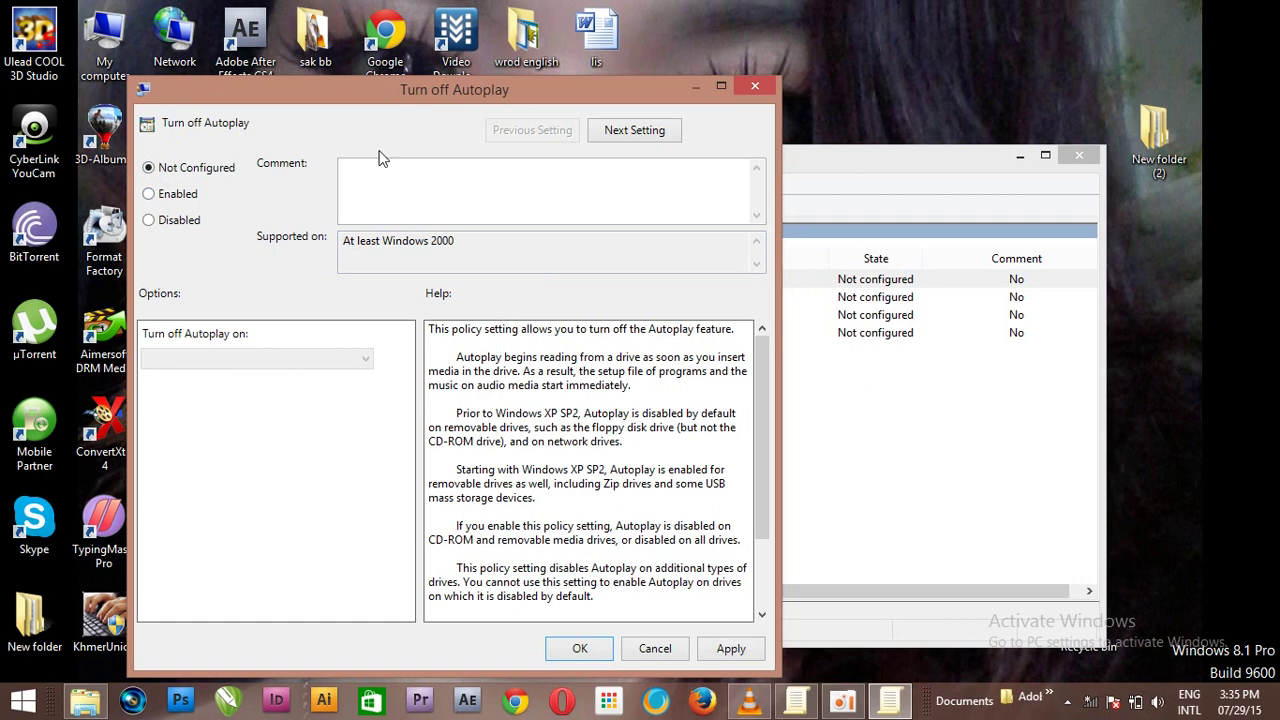
{"action": "left_click", "coordinate": [149, 197]}
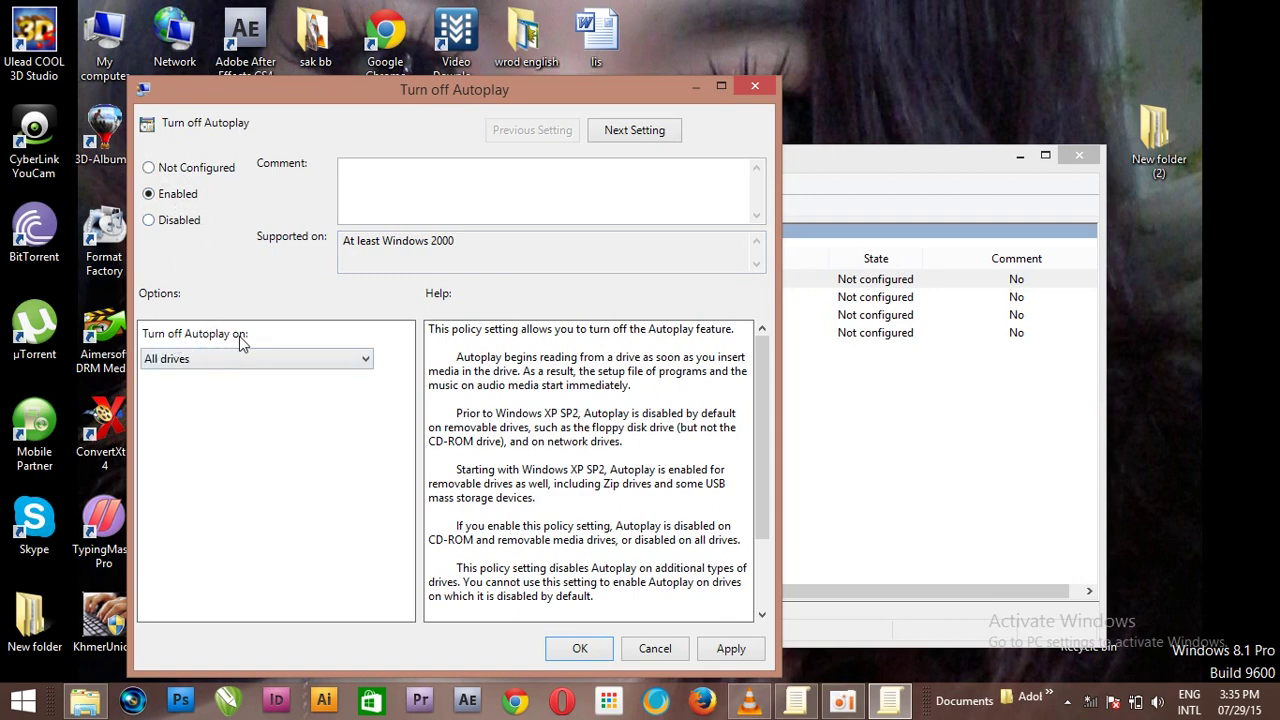
{"action": "left_click", "coordinate": [368, 363]}
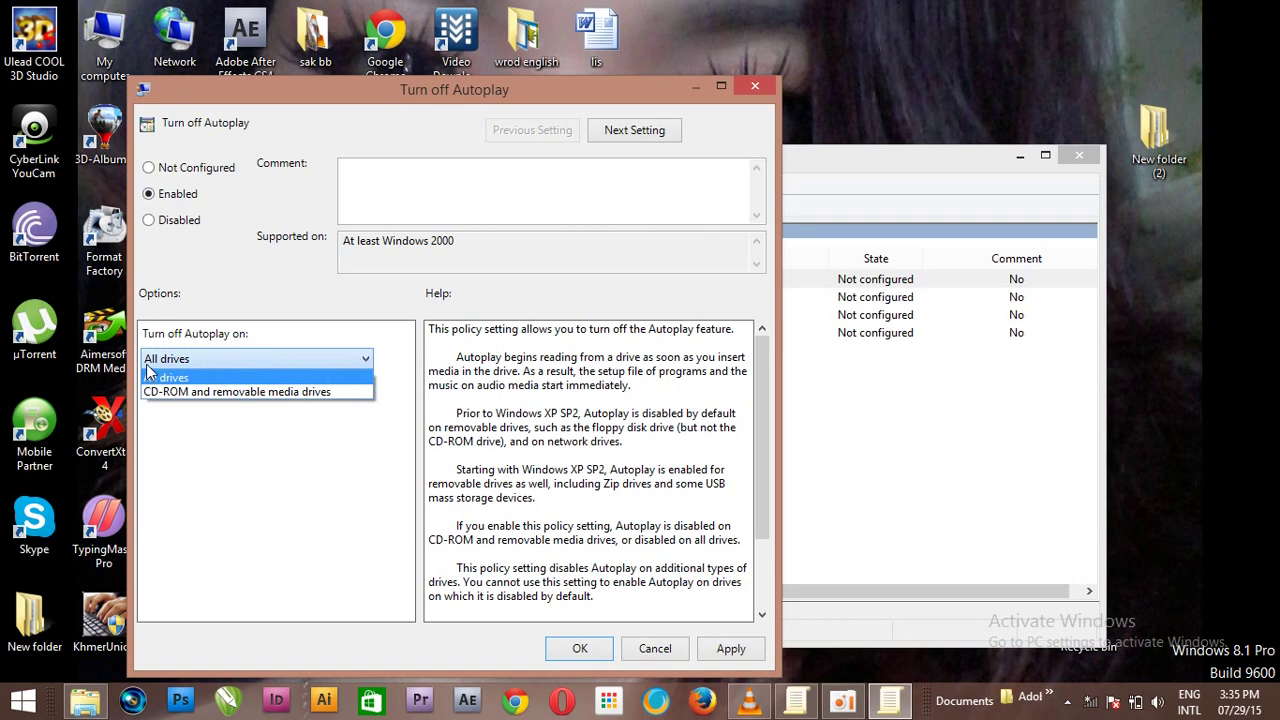
{"action": "left_click", "coordinate": [368, 360]}
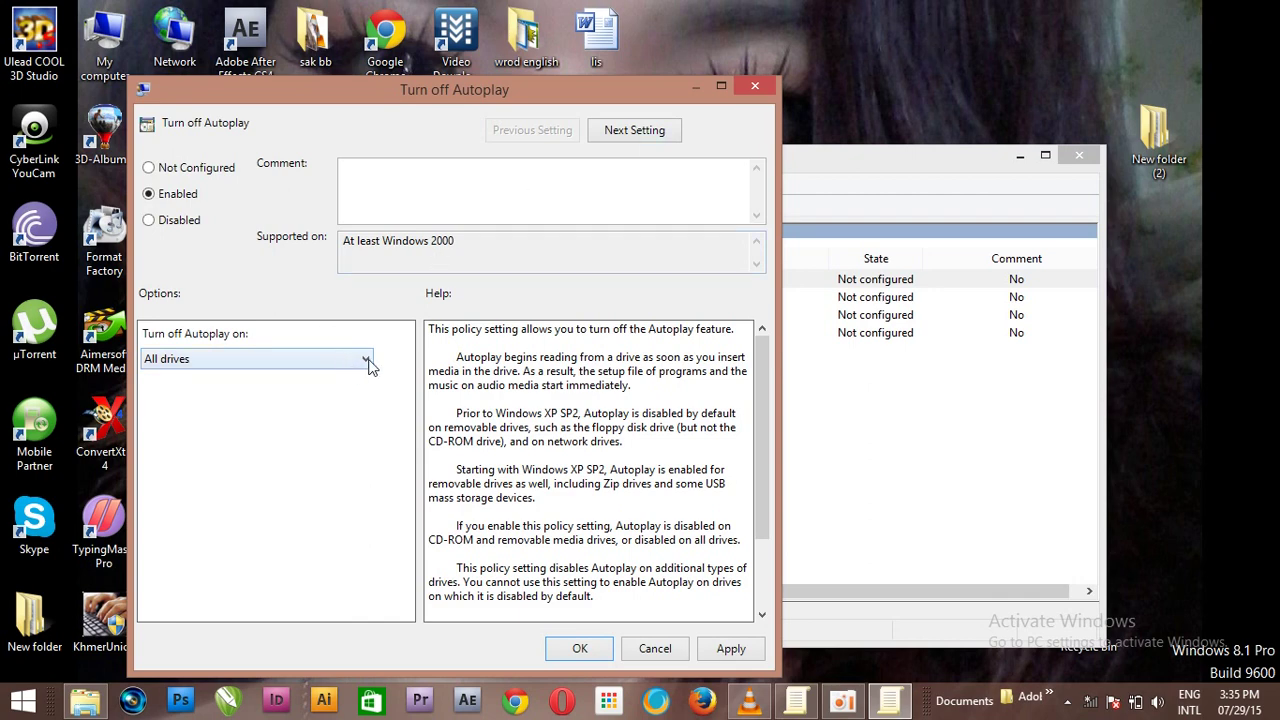
{"action": "left_click", "coordinate": [368, 362]}
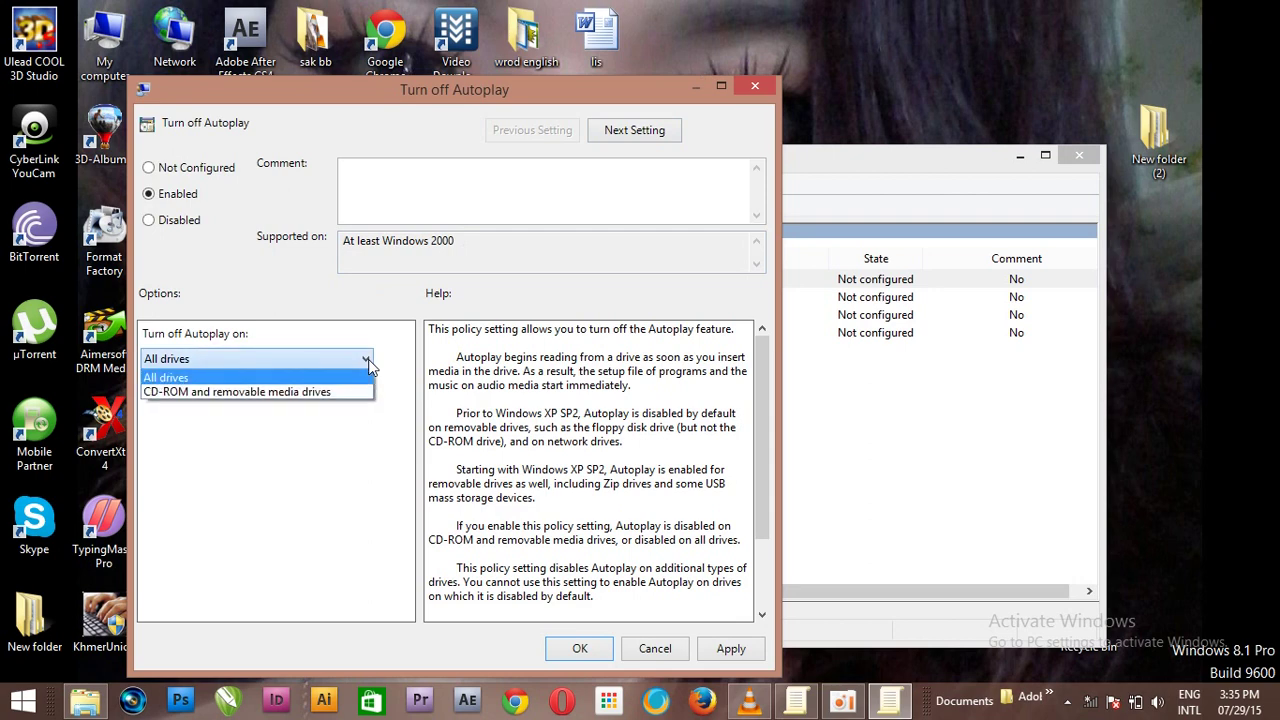
{"action": "left_click", "coordinate": [368, 362]}
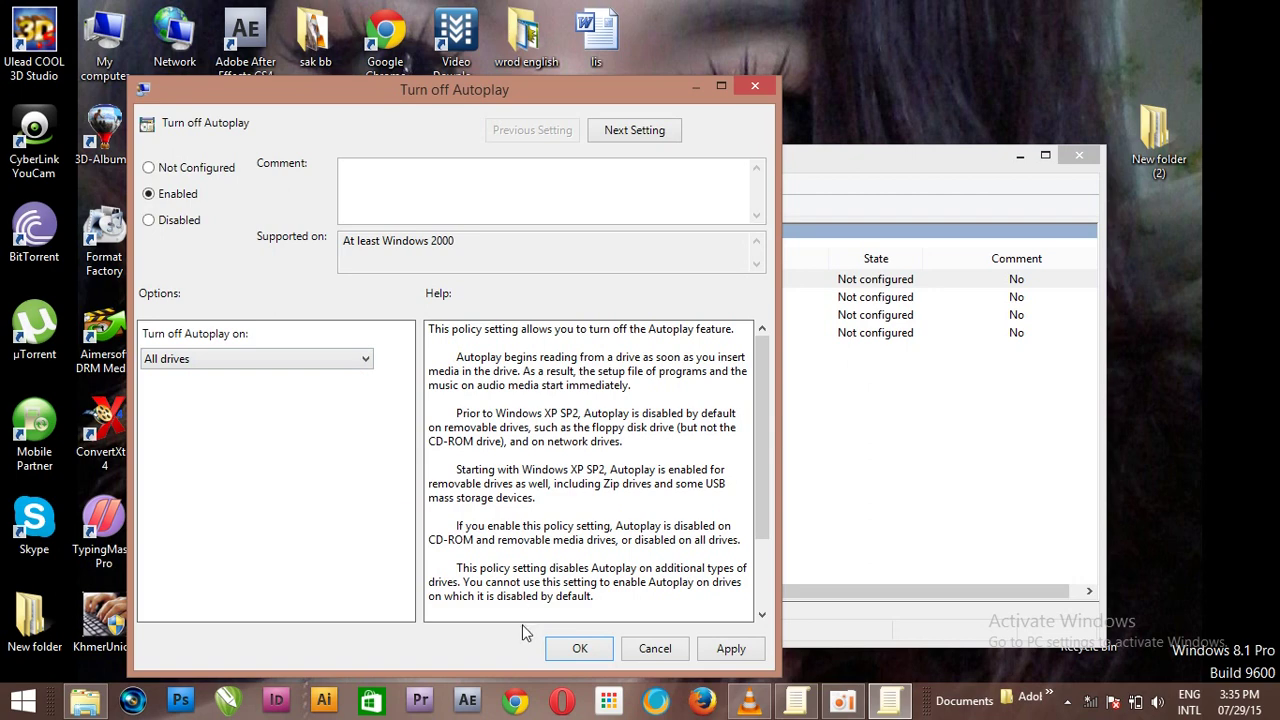
{"action": "left_click", "coordinate": [729, 650]}
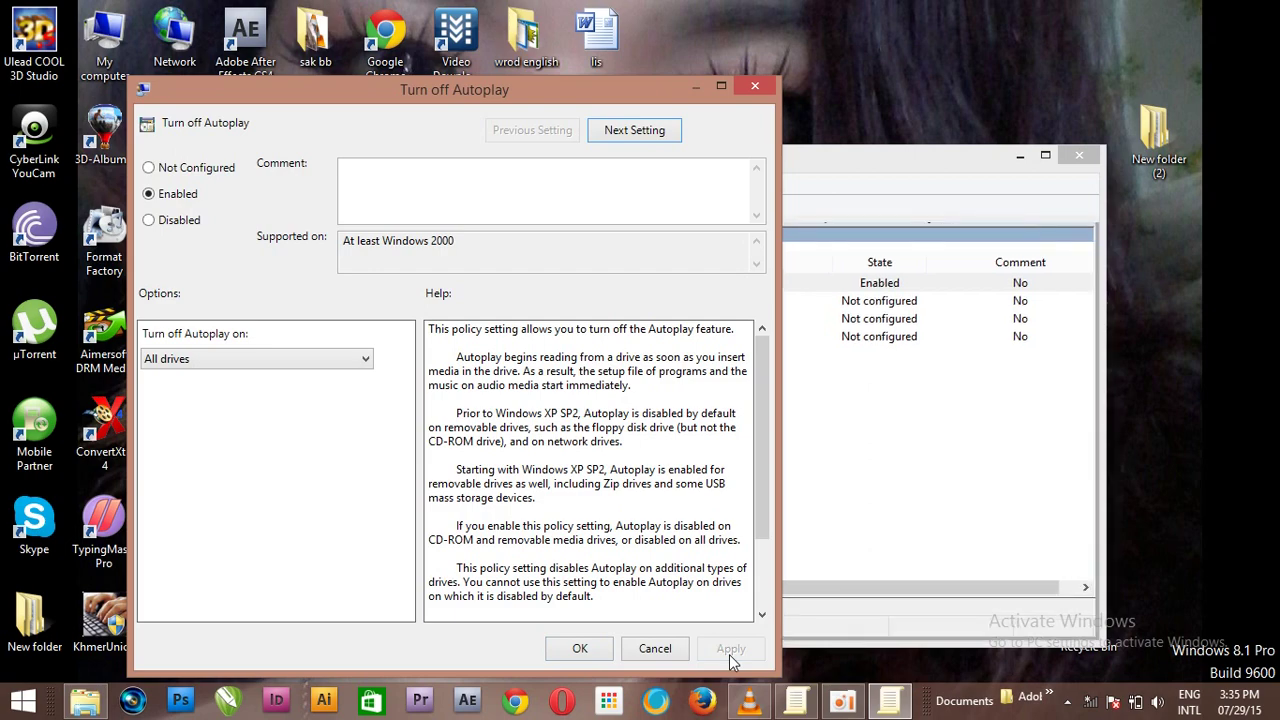
{"action": "left_click", "coordinate": [580, 650]}
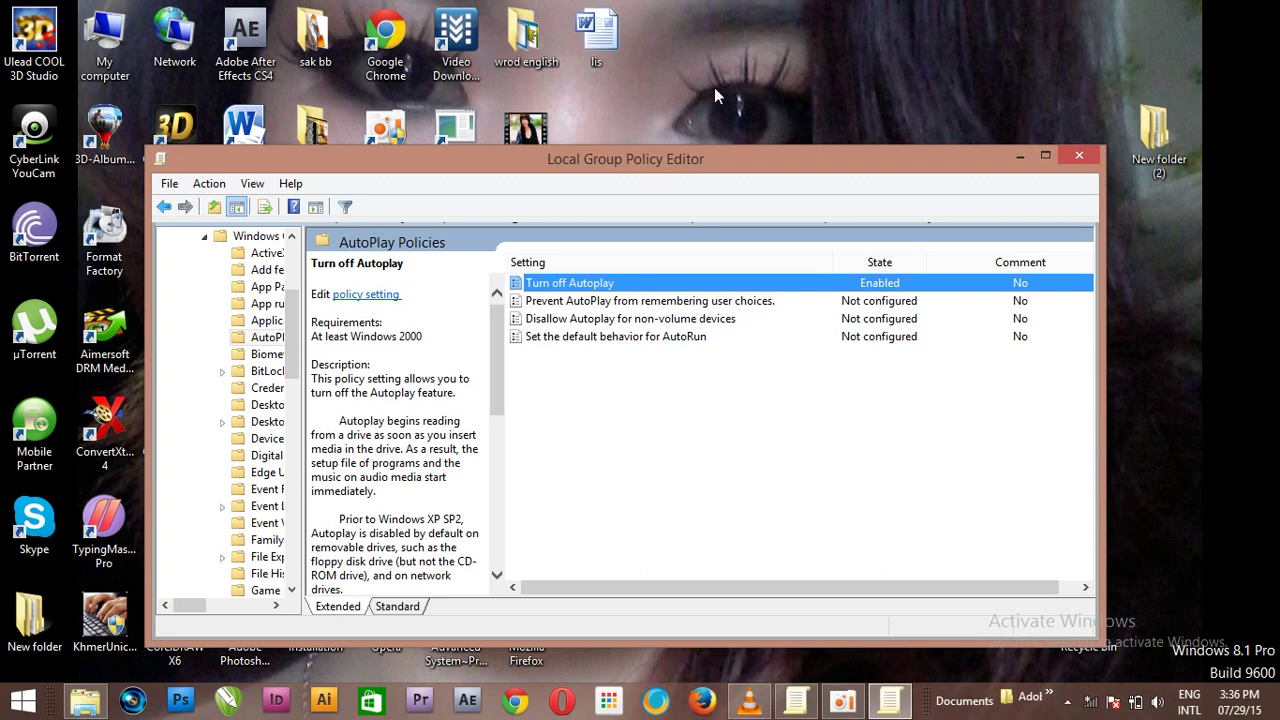
Minimise the policy editor, check the contents of drive G: in File Explorer, and close the Explorer window
{"action": "left_click", "coordinate": [1020, 160]}
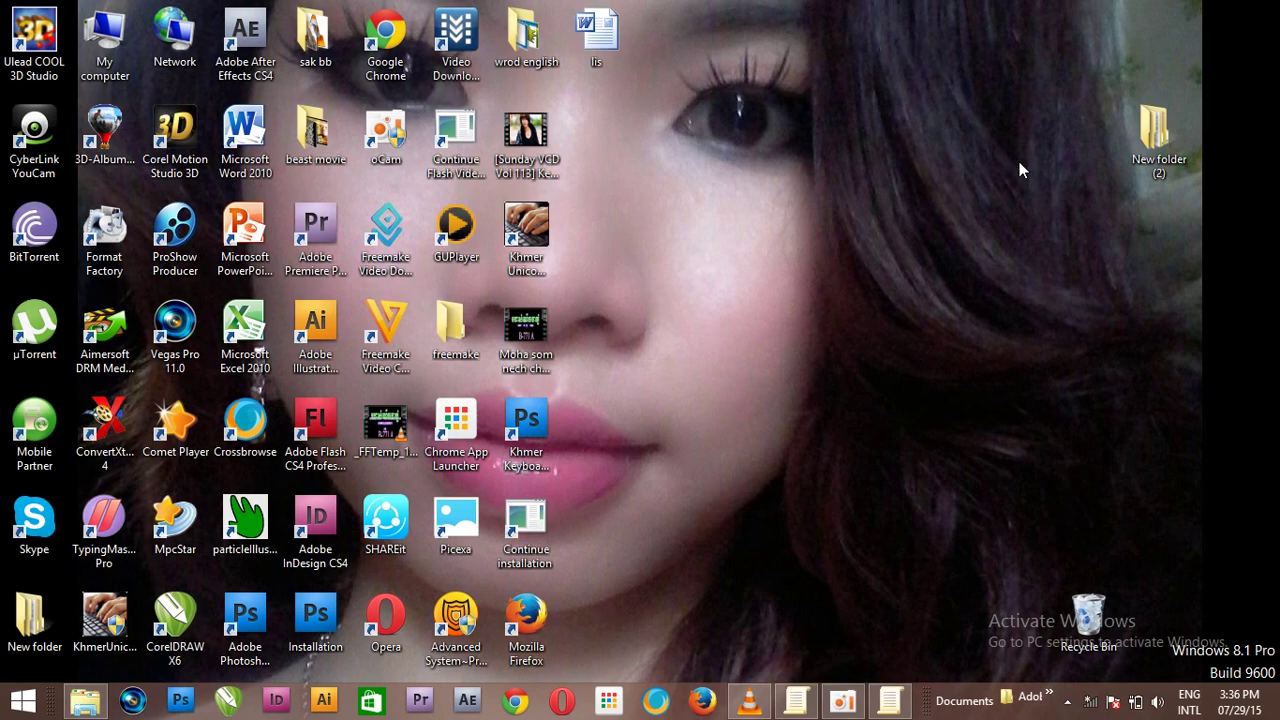
{"action": "key", "text": "super+e"}
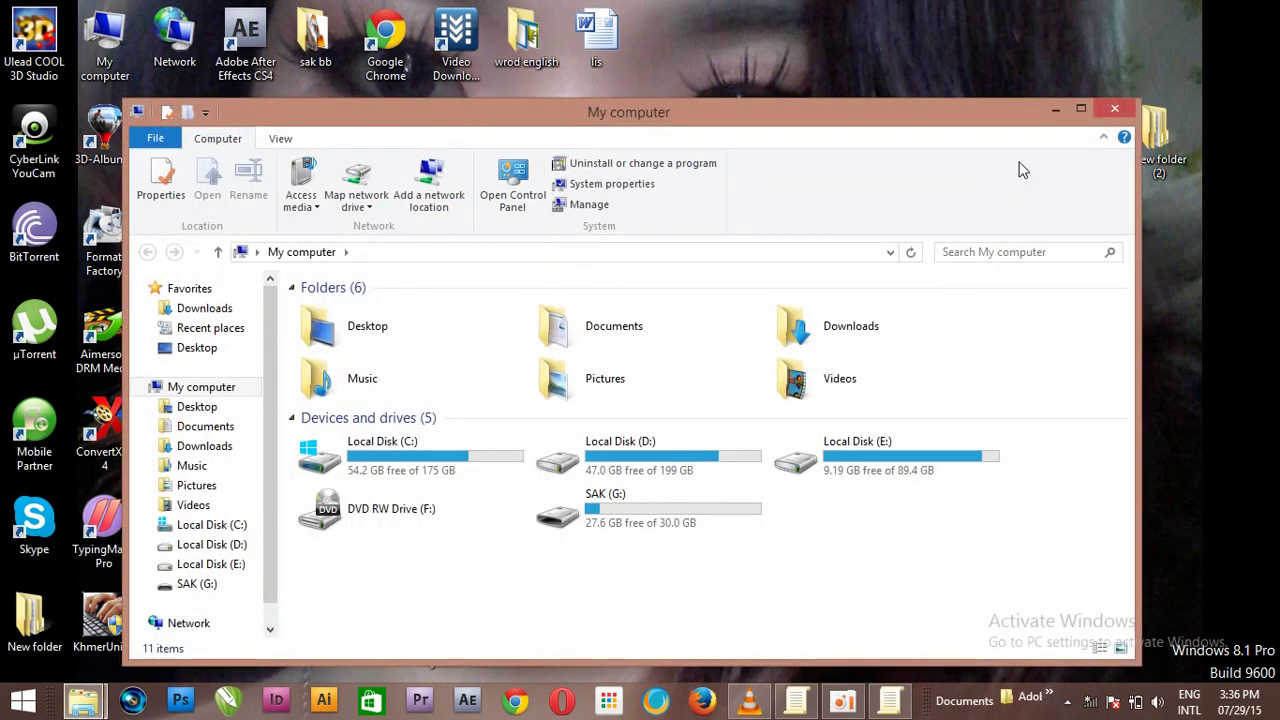
{"action": "left_click", "coordinate": [578, 518]}
{"action": "double_click", "coordinate": [578, 518]}
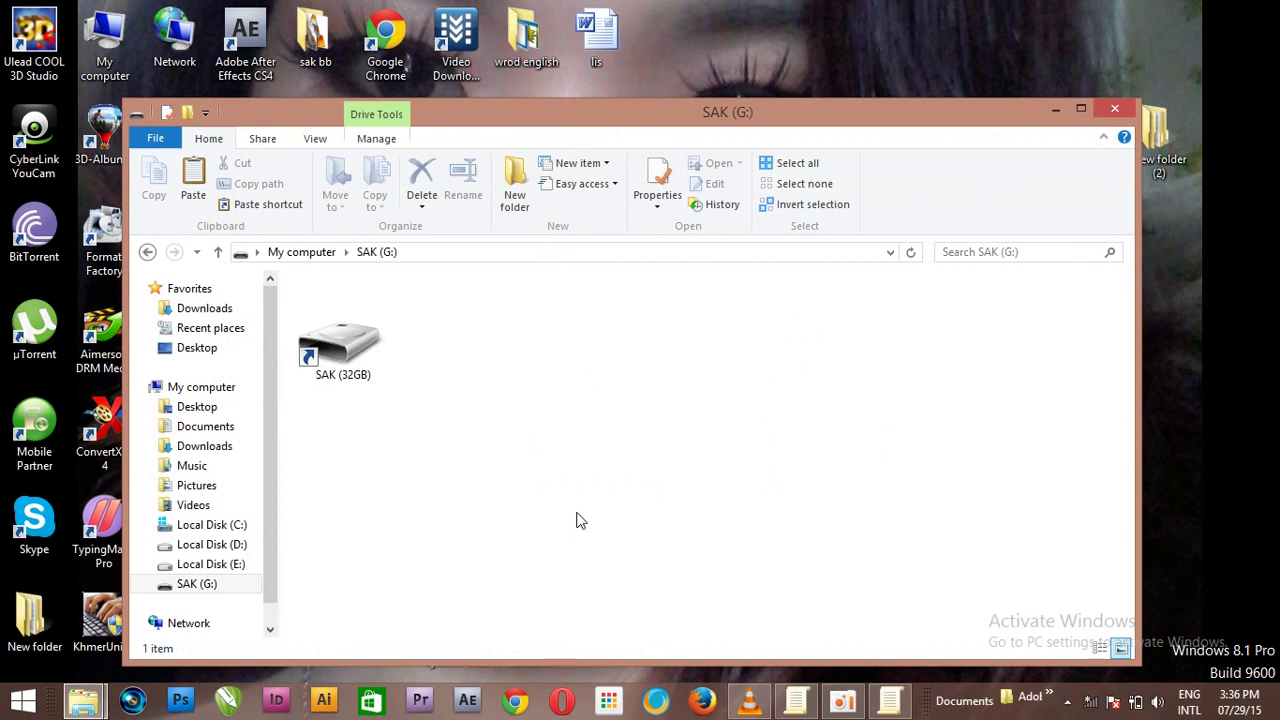
{"action": "left_click", "coordinate": [148, 253]}
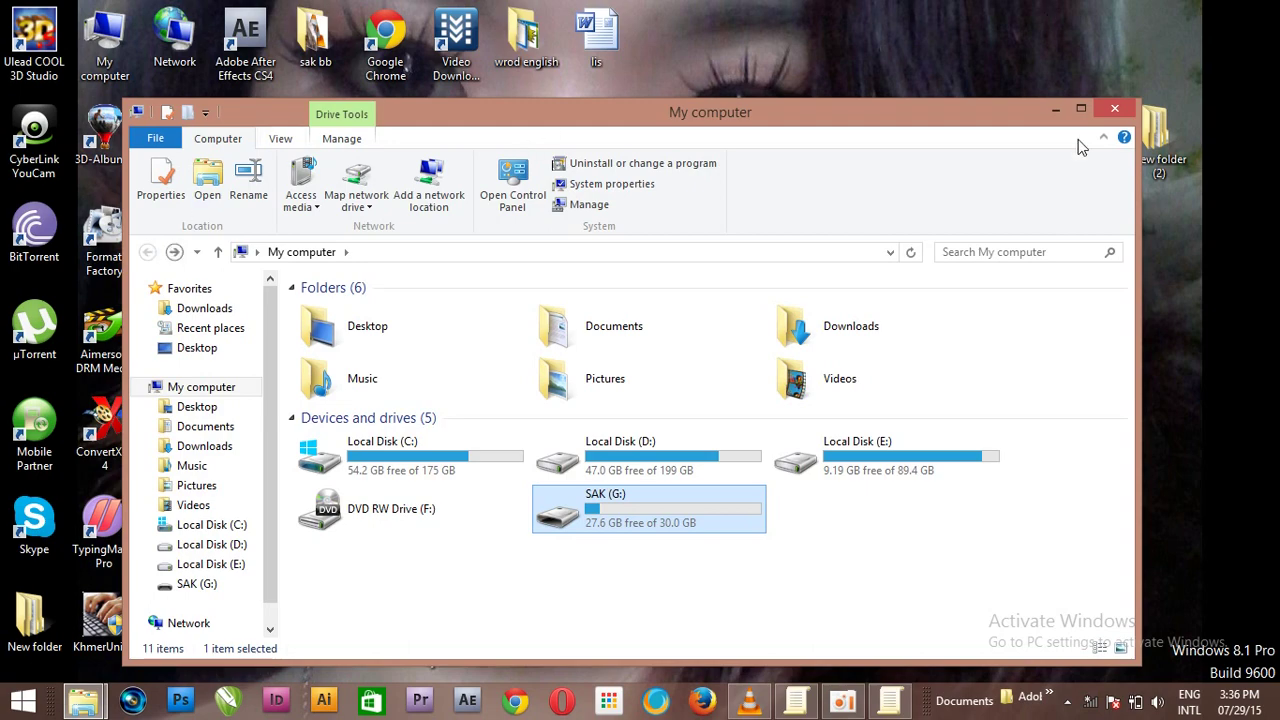
{"action": "left_click", "coordinate": [1115, 110]}
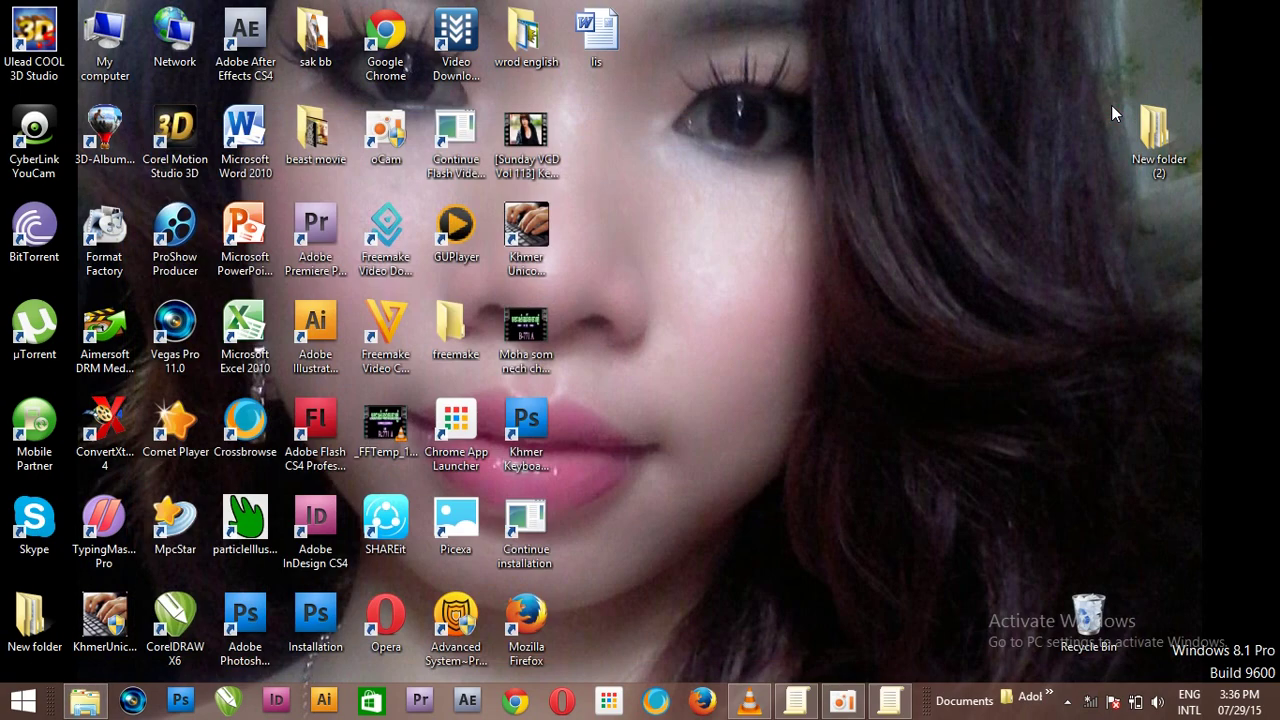